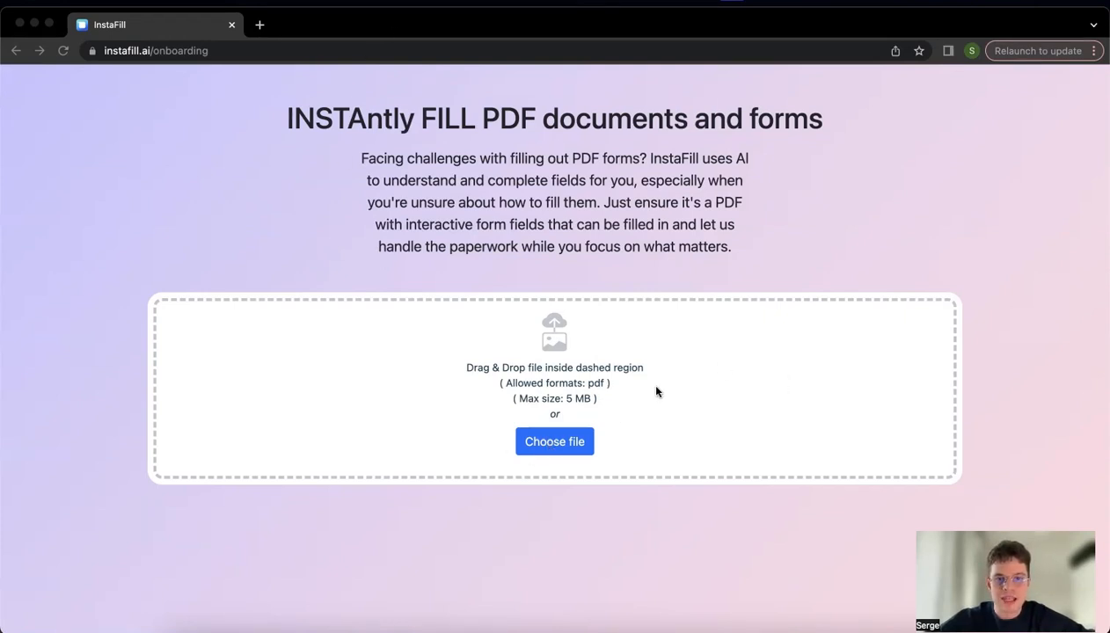
Step: Choose trailer-ex.pdf from test-files, preview it, and upload it as the form
left_click(571, 443)
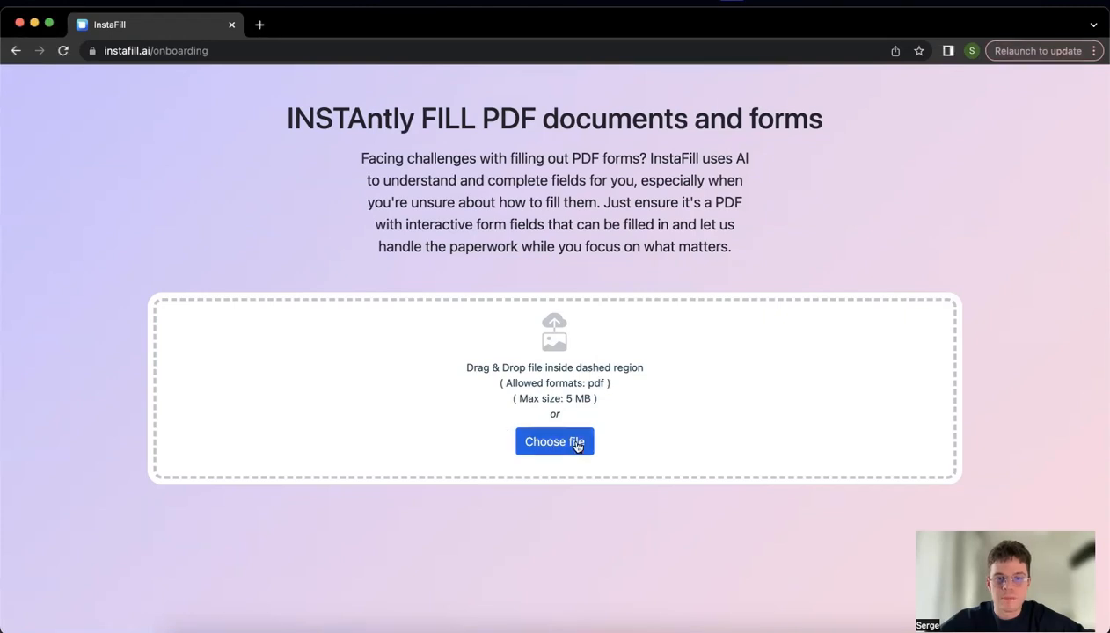
scroll(581, 415, "down", 2)
left_click(580, 409)
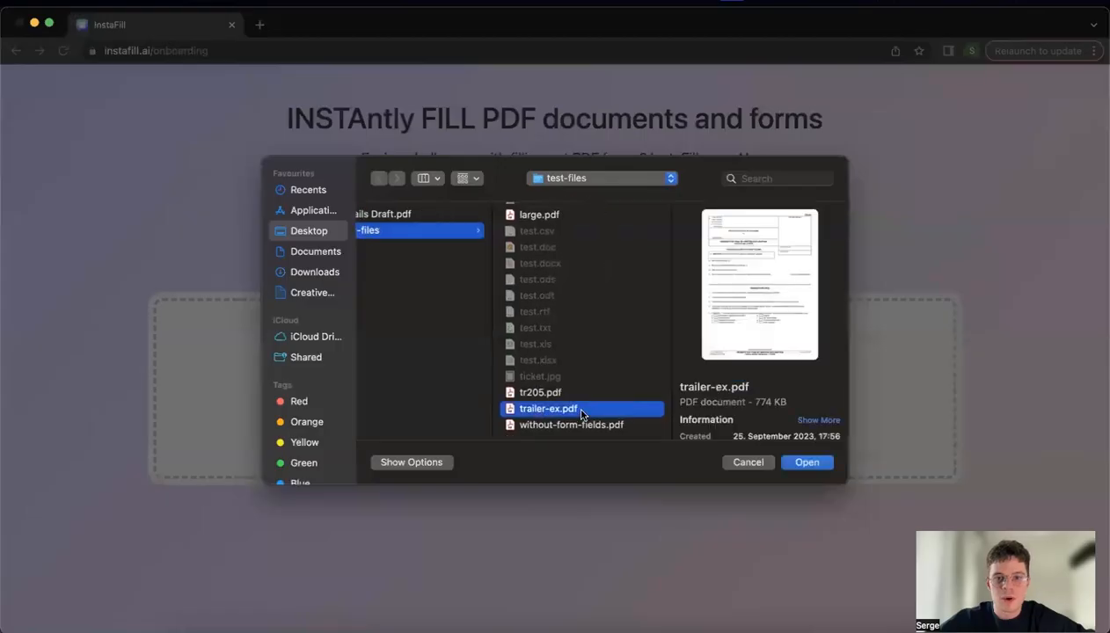
key("space")
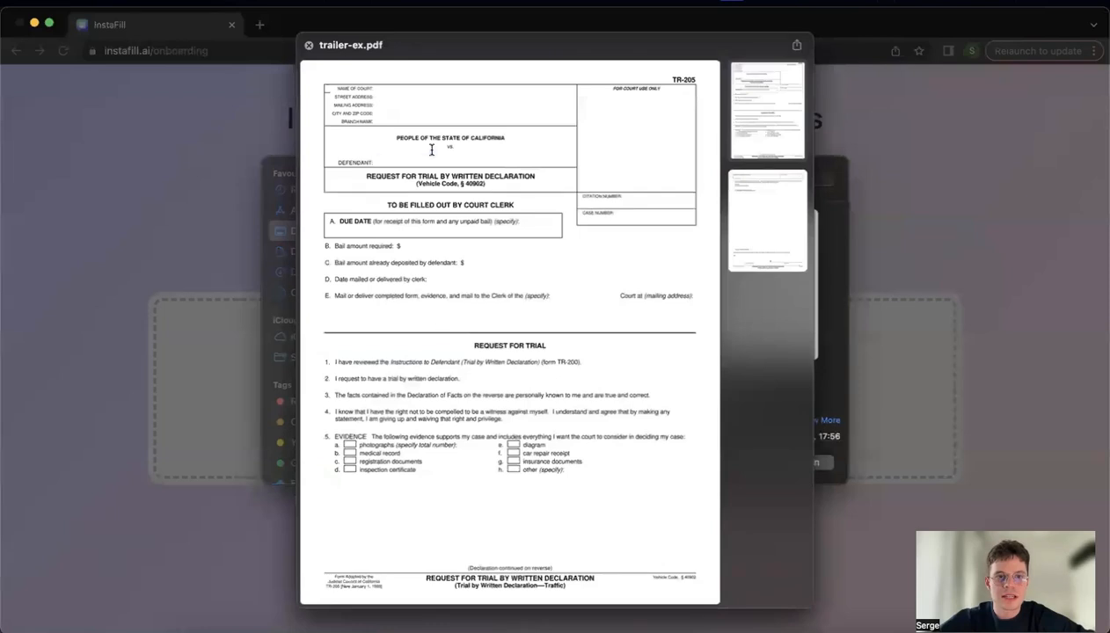
scroll(562, 397, "down", 3)
scroll(562, 396, "down", 2)
scroll(562, 397, "down", 2)
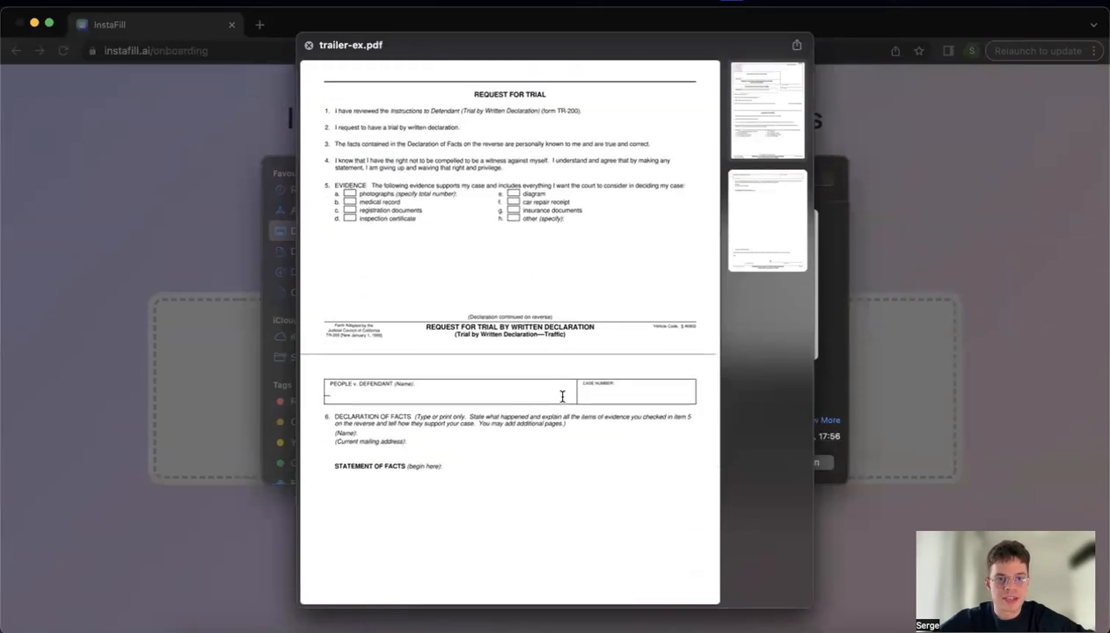
scroll(562, 397, "down", 2)
scroll(437, 365, "down", 3)
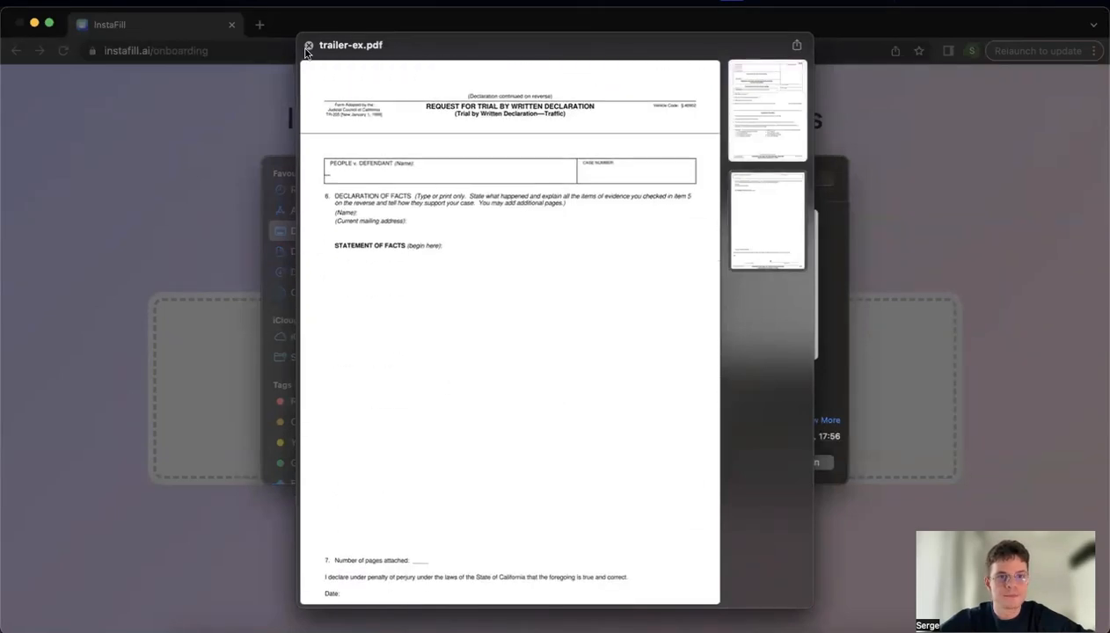
scroll(389, 167, "down", 2)
scroll(388, 167, "up", 5)
scroll(389, 167, "up", 5)
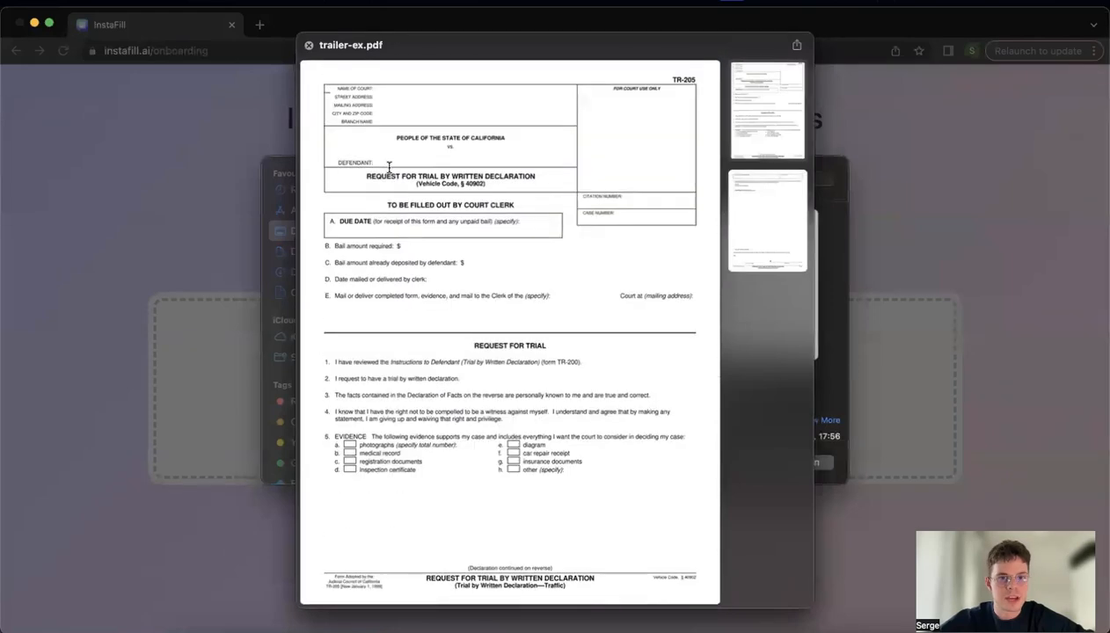
left_click(307, 46)
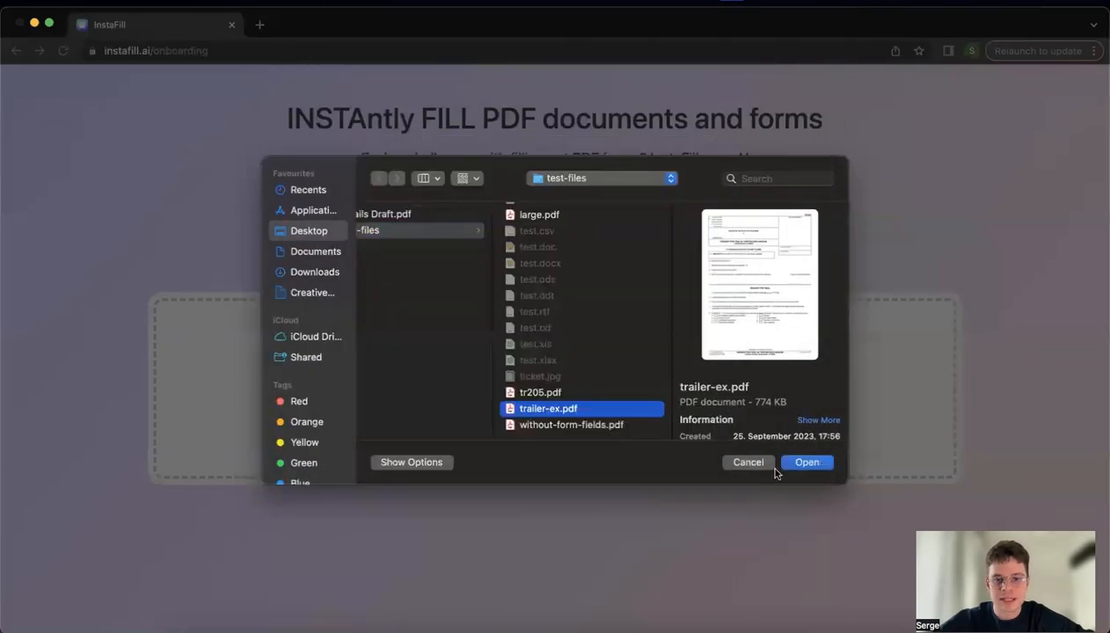
left_click(809, 463)
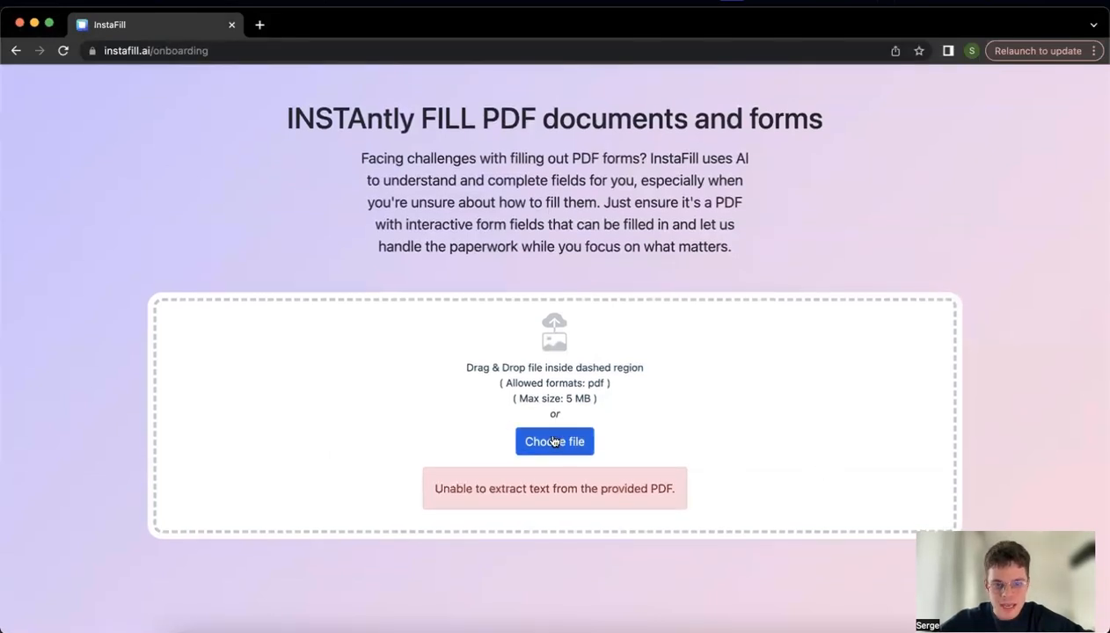
Step: Reload the page and upload tr205.pdf as the form template instead
left_click(65, 55)
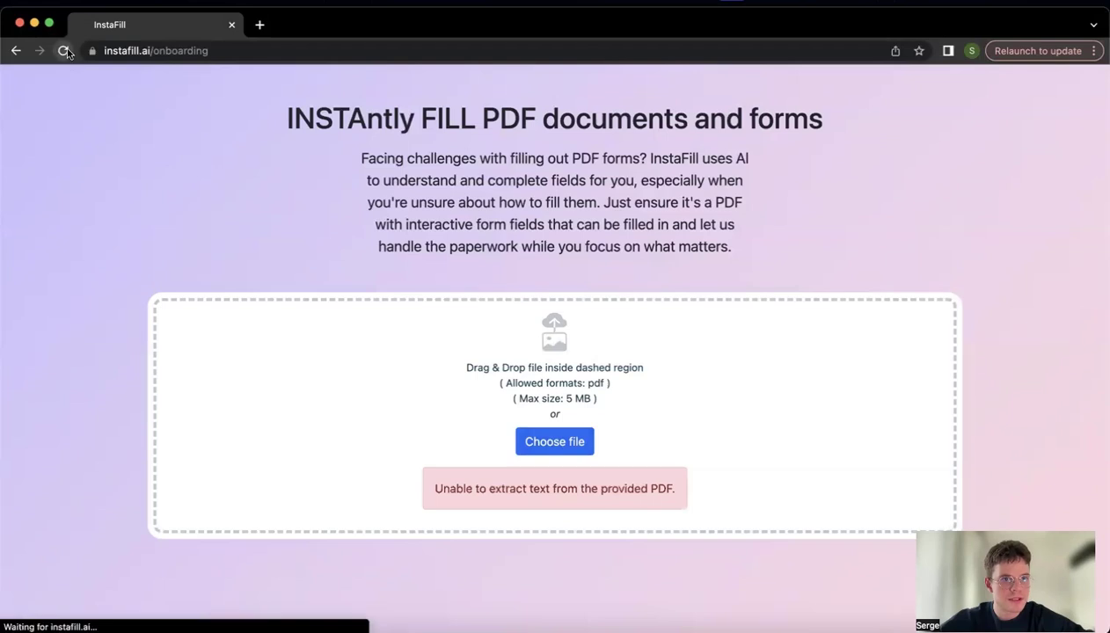
left_click(555, 444)
scroll(629, 387, "down", 2)
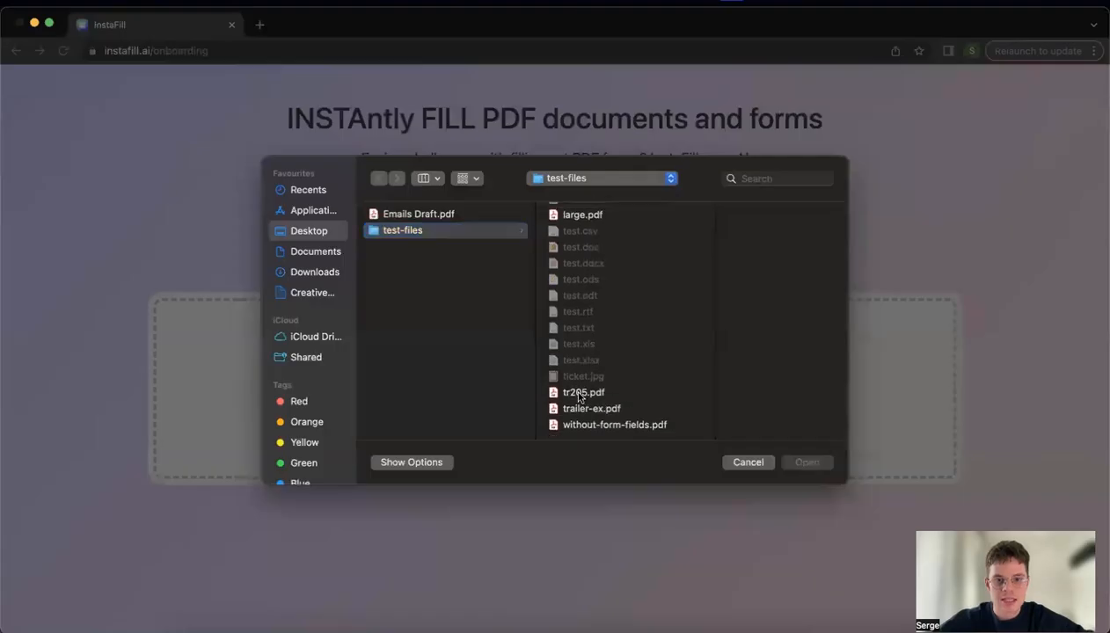
left_click(567, 393)
left_click(807, 461)
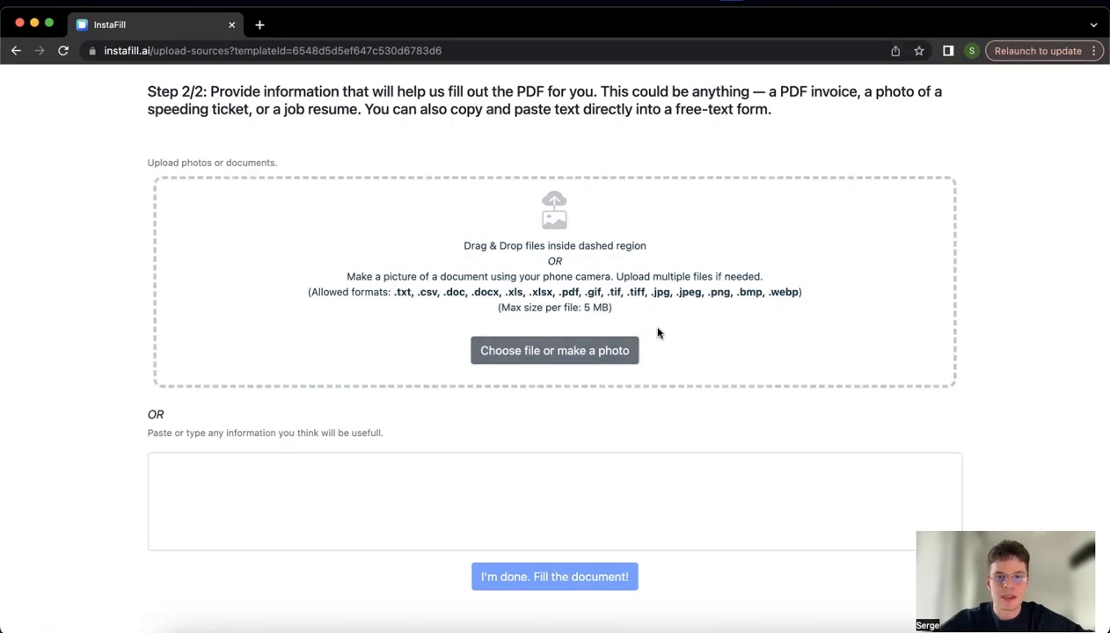
Step: Attach test.txt and ticket.jpg together as supporting source documents
left_click(535, 351)
left_click(568, 378)
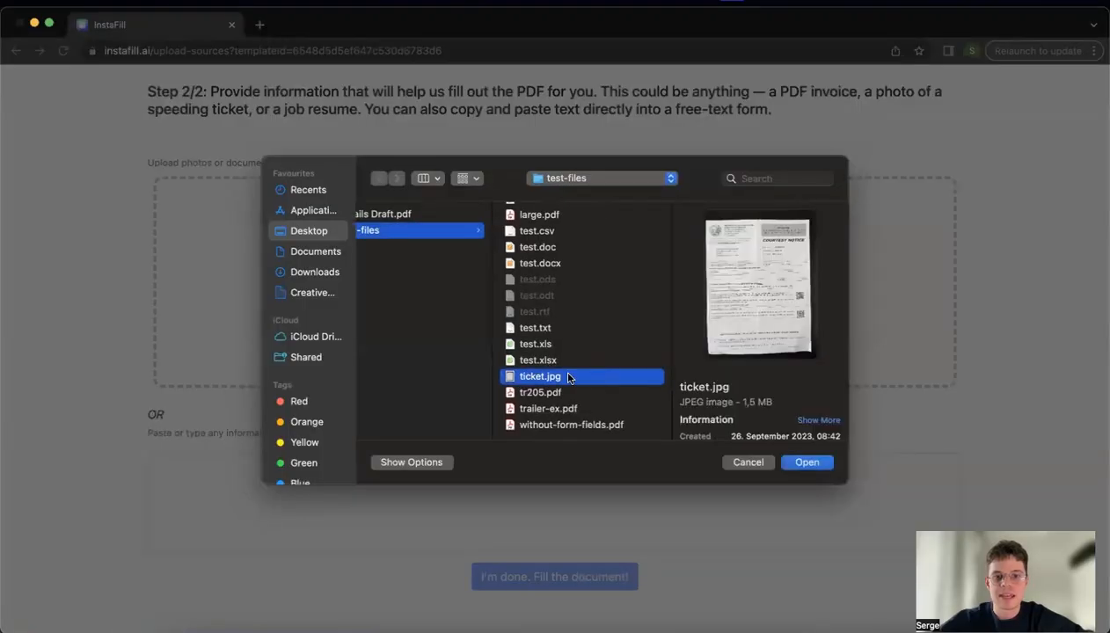
key("space")
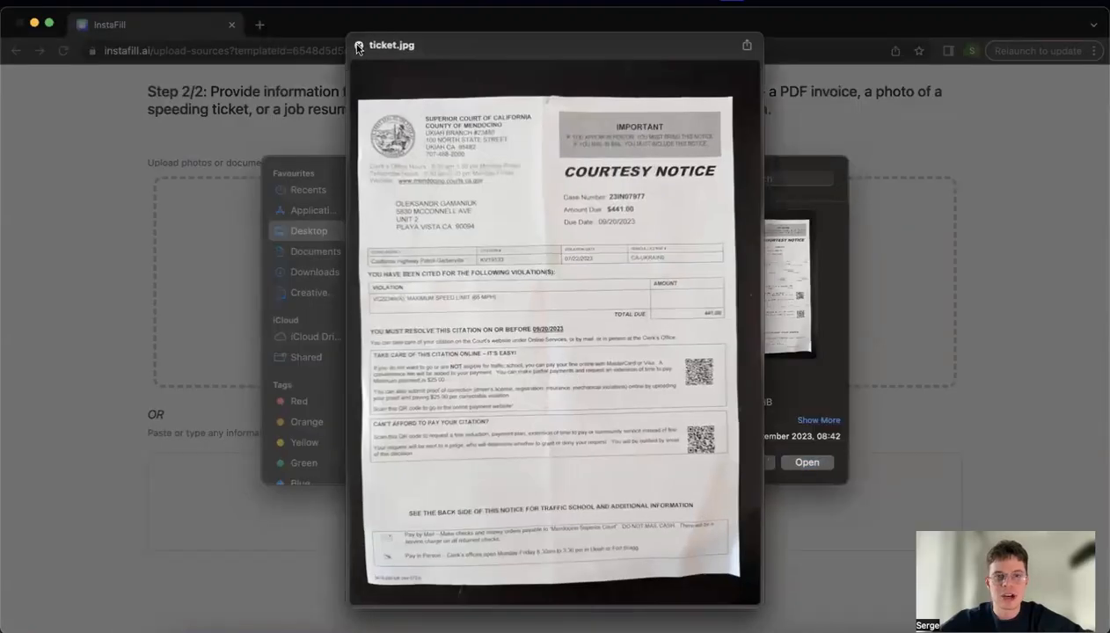
key("space")
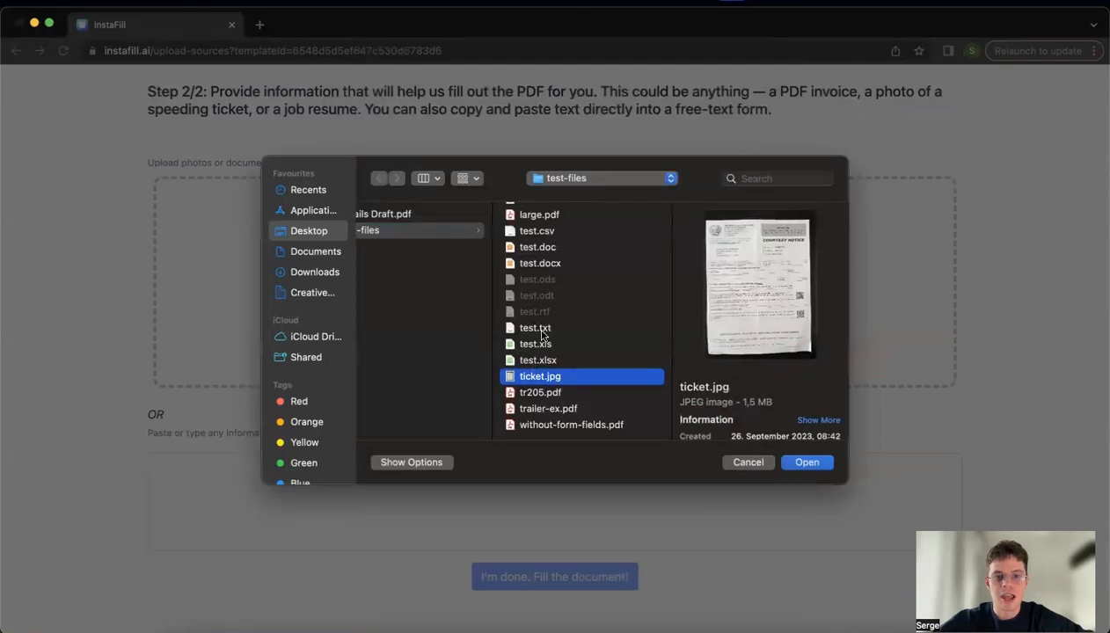
left_click(540, 329)
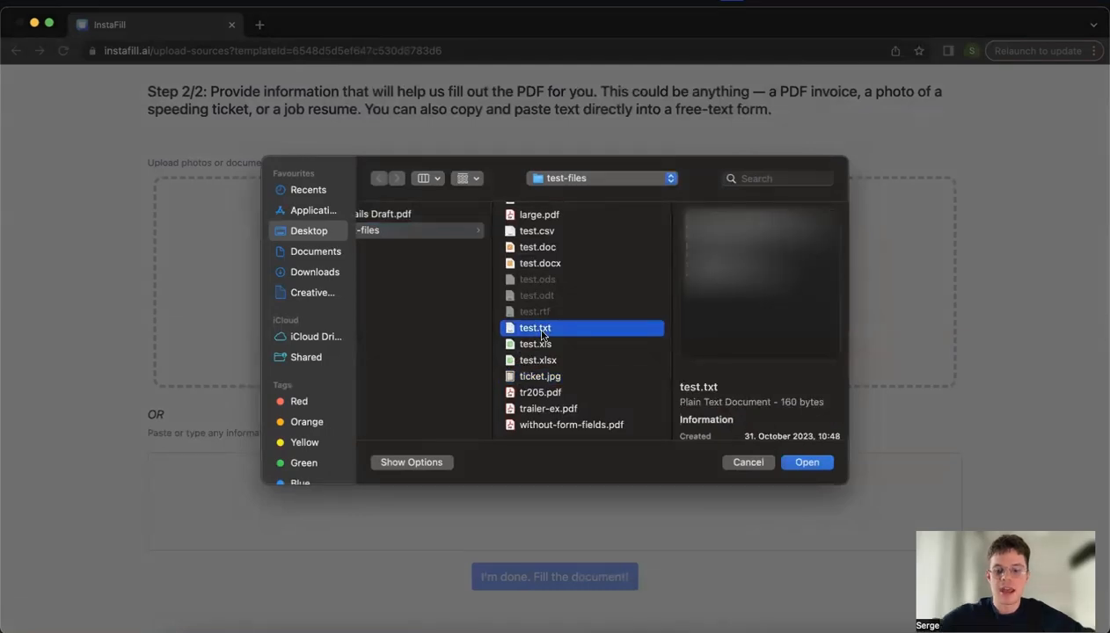
left_click(530, 377, "shift")
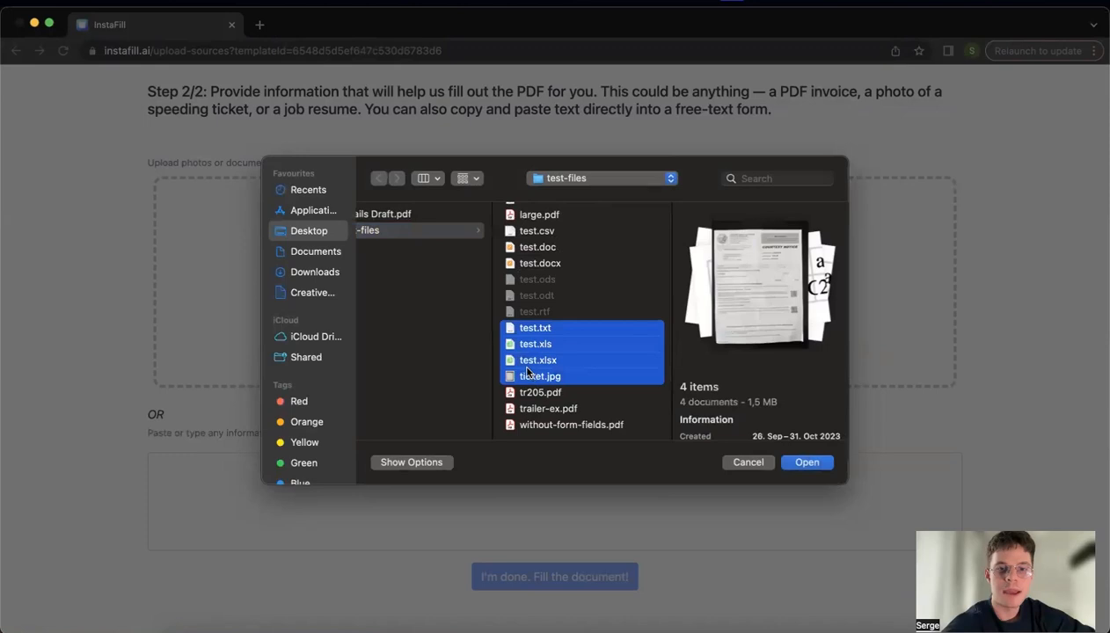
left_click(529, 378)
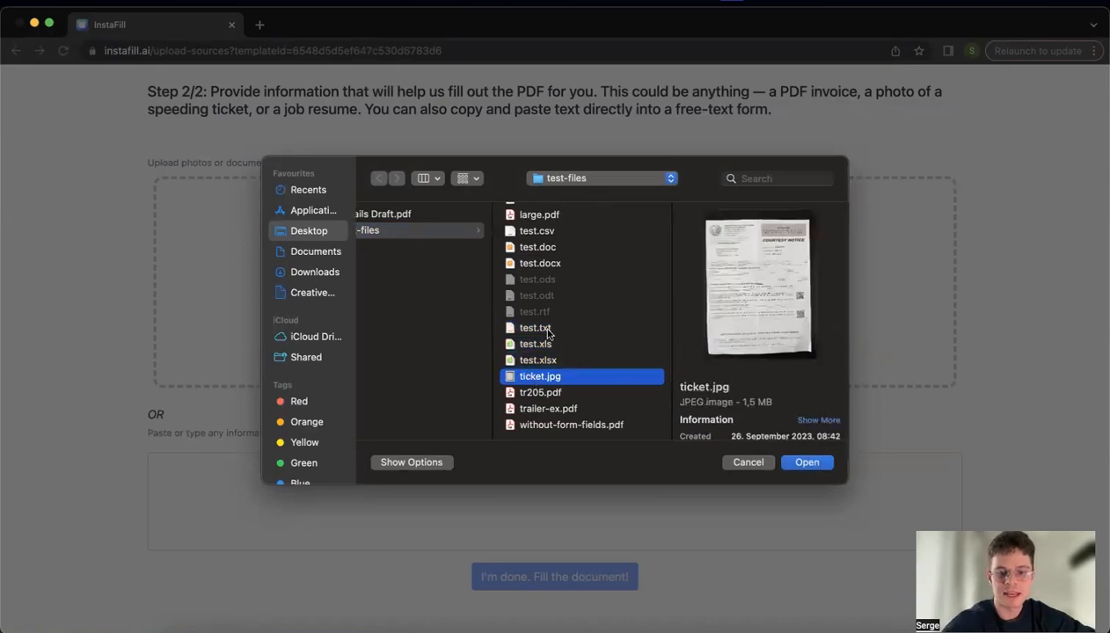
left_click(532, 331, "super")
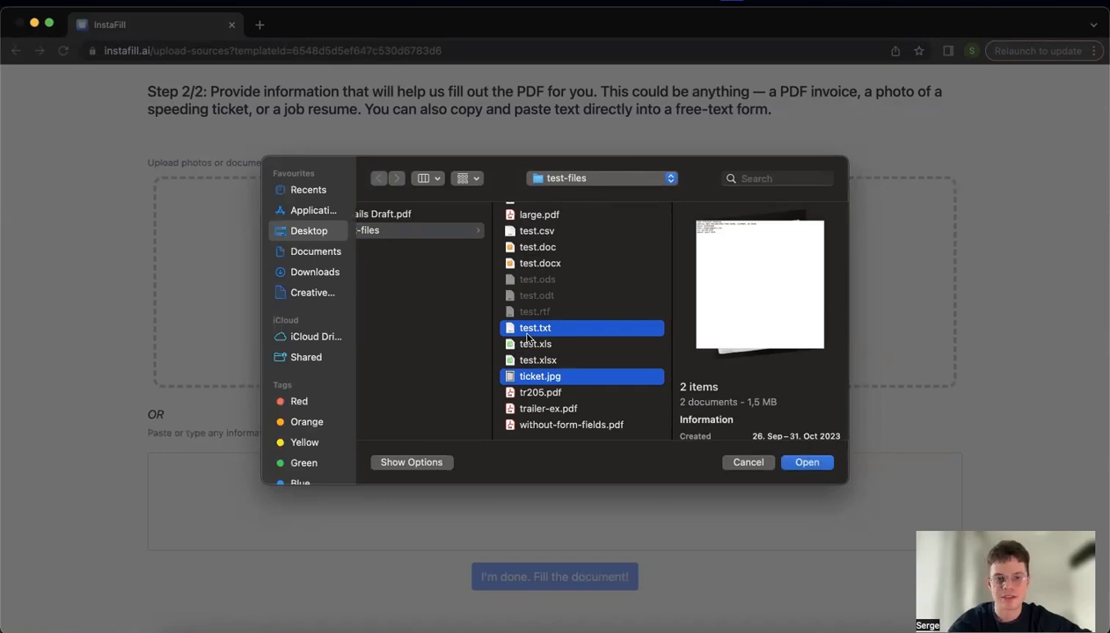
left_click(809, 462)
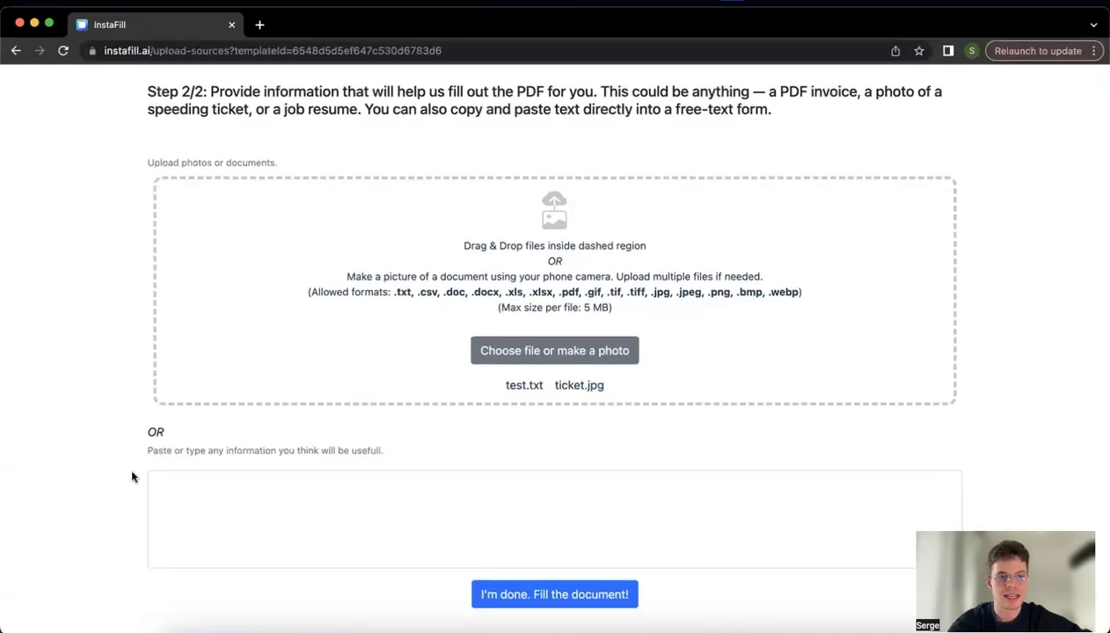
Step: Paste the prepared letter contesting the speeding violation into the free-text box
left_click_drag(124, 446, 371, 438)
left_click(407, 502)
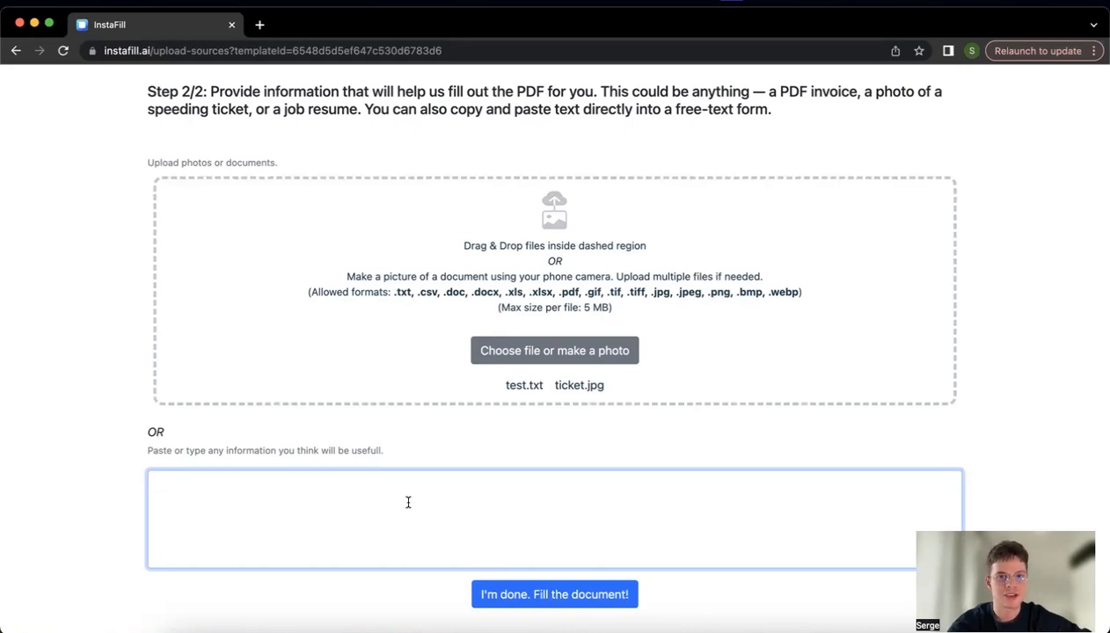
key("super+v")
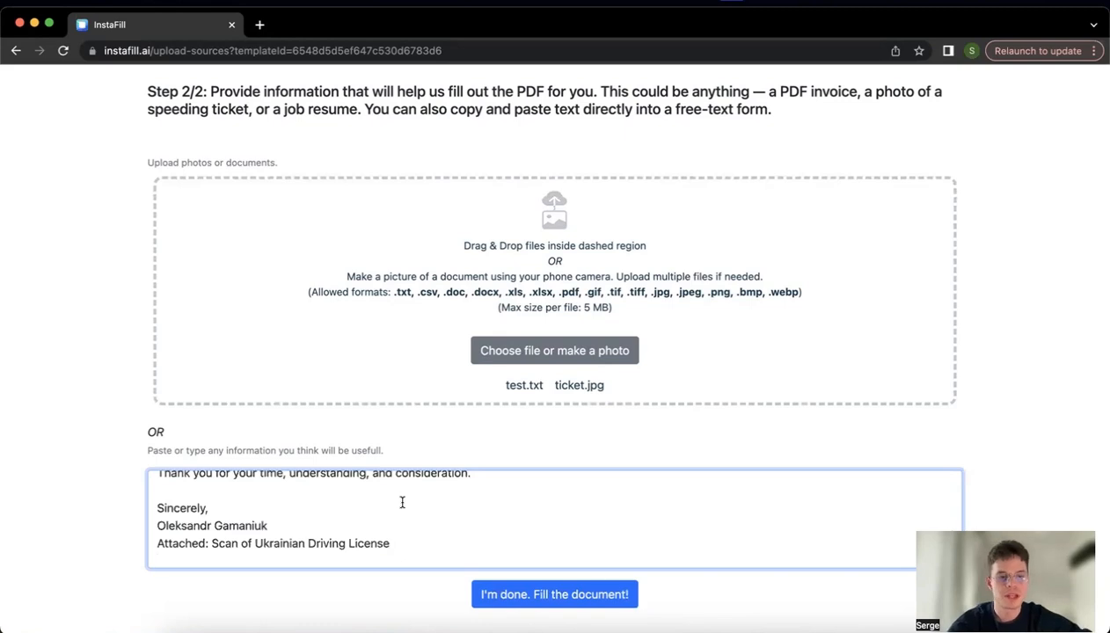
scroll(402, 502, "up", 5)
scroll(401, 502, "up", 3)
scroll(402, 502, "up", 2)
scroll(401, 502, "down", 2)
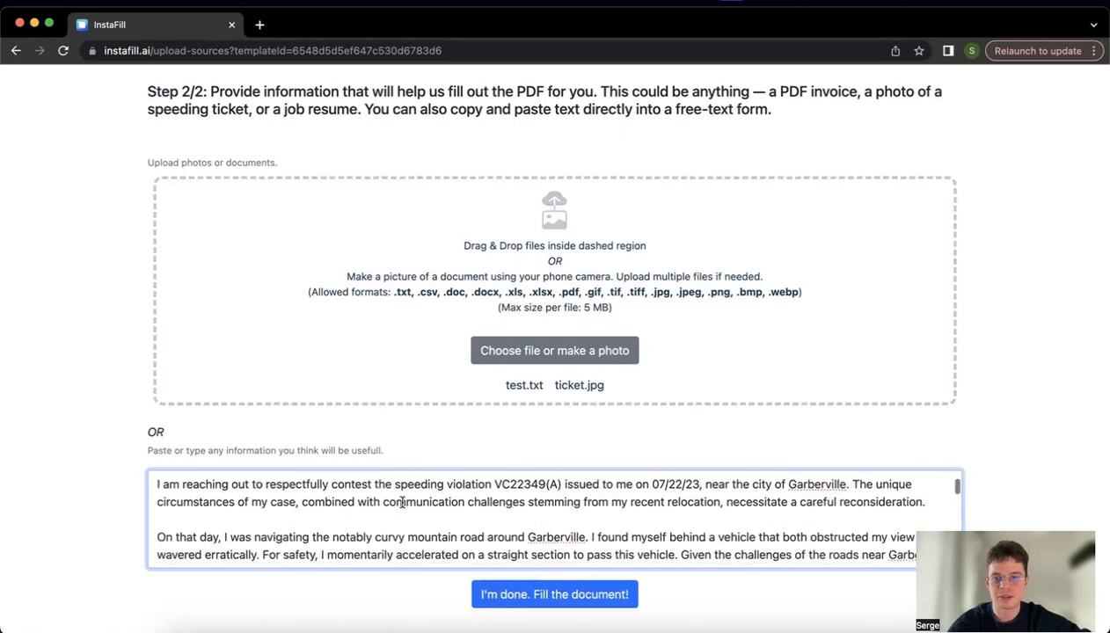
scroll(402, 502, "down", 3)
scroll(402, 503, "down", 2)
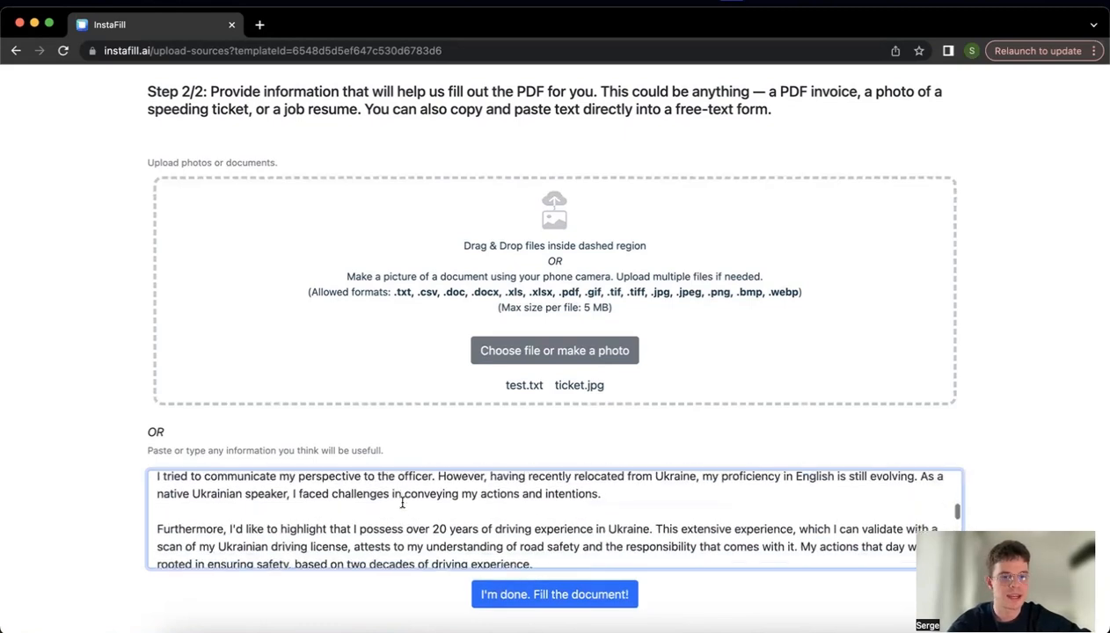
scroll(402, 502, "down", 1)
scroll(402, 502, "down", 3)
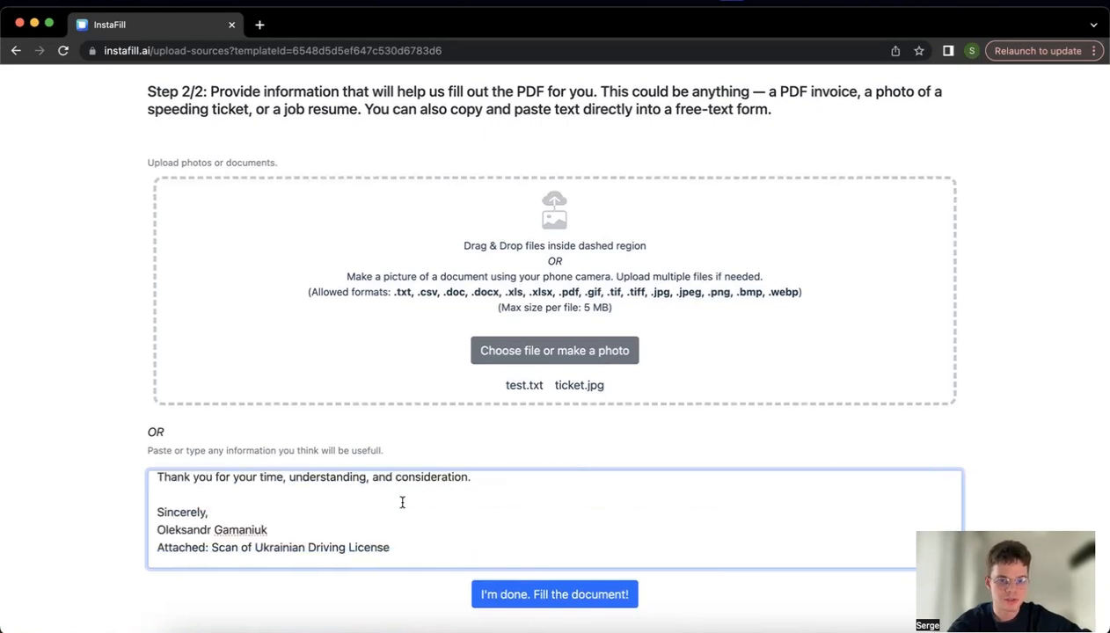
scroll(401, 502, "down", 3)
scroll(401, 502, "down", 1)
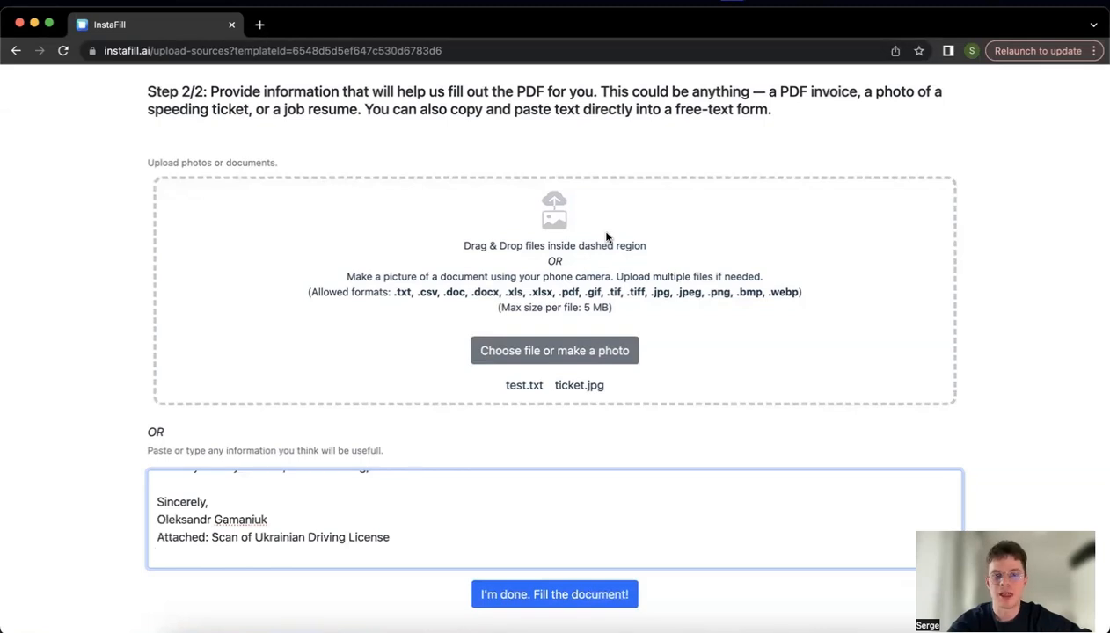
scroll(233, 519, "up", 2)
scroll(233, 519, "up", 3)
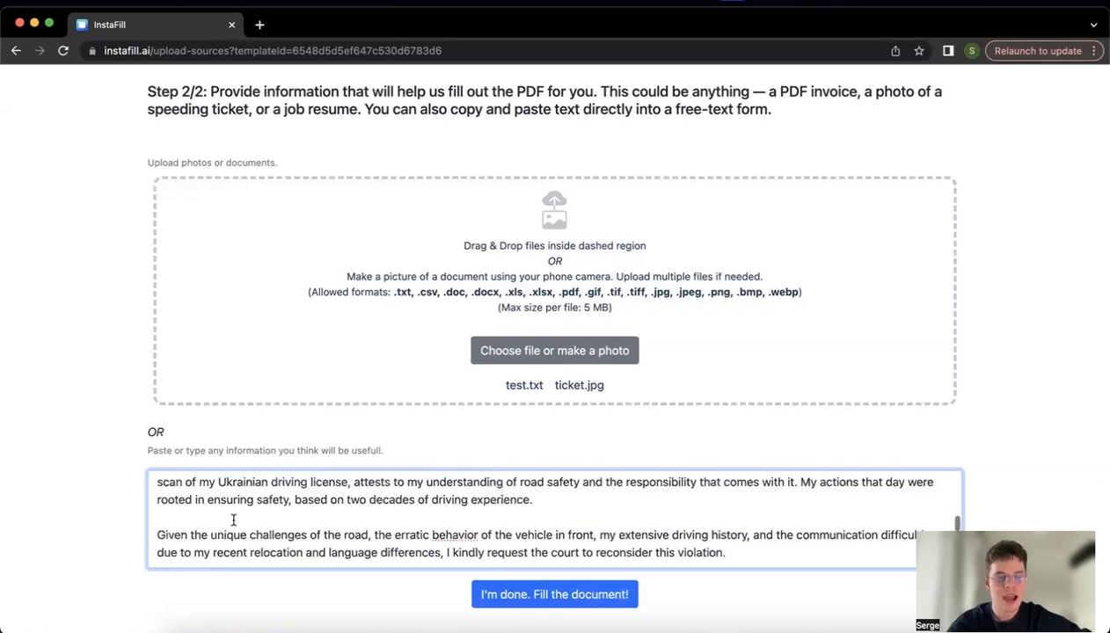
scroll(233, 520, "up", 5)
scroll(233, 520, "up", 1)
scroll(233, 520, "down", 2)
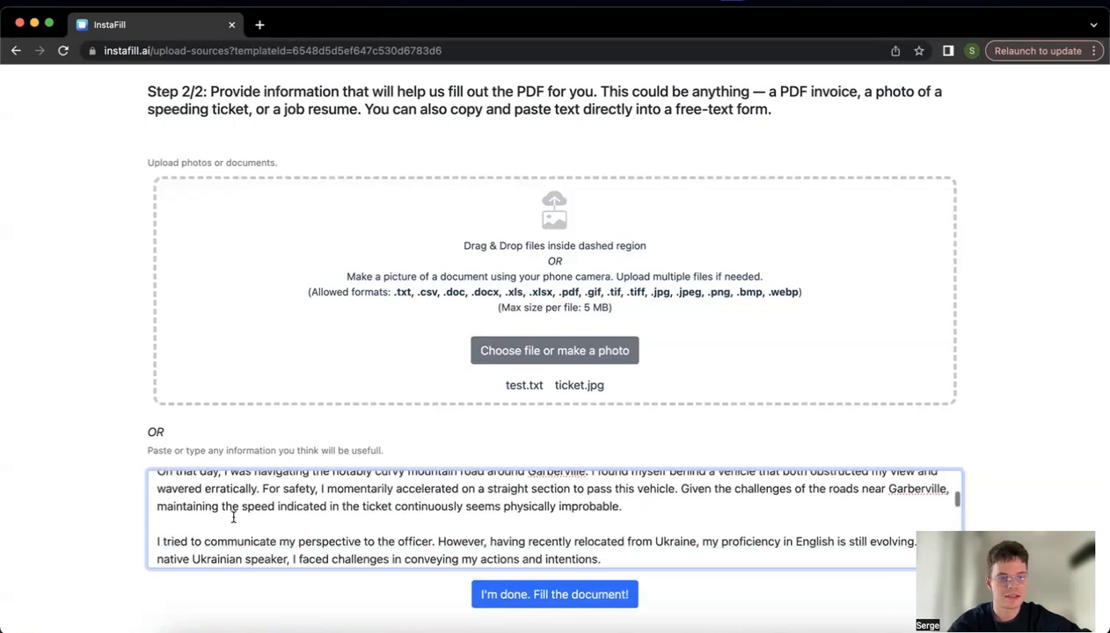
scroll(233, 518, "down", 5)
scroll(231, 512, "down", 1)
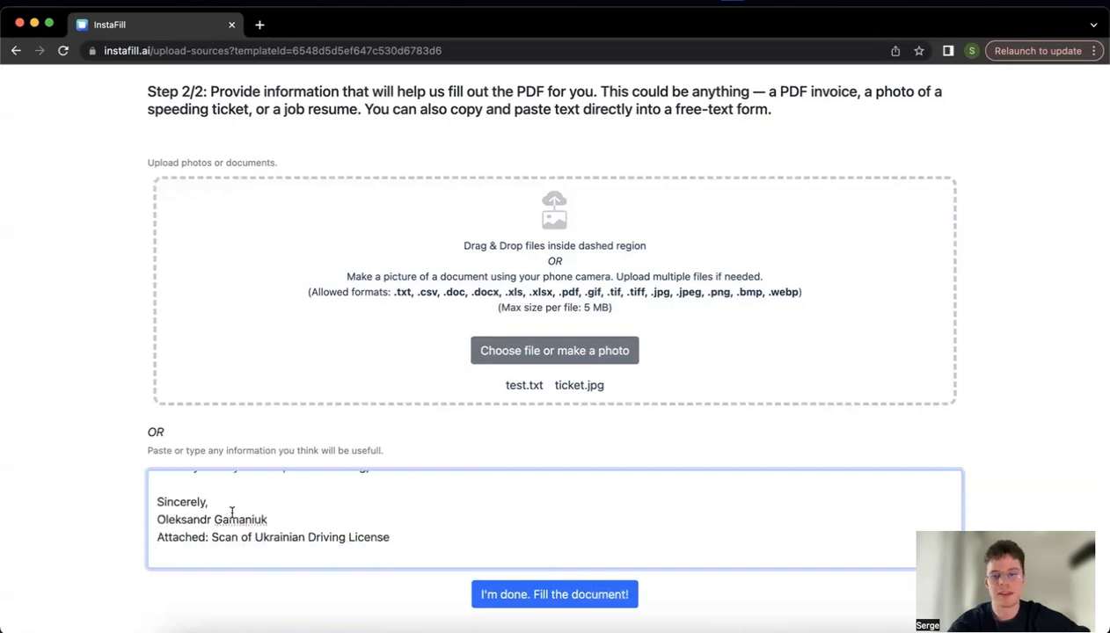
scroll(233, 515, "up", 1)
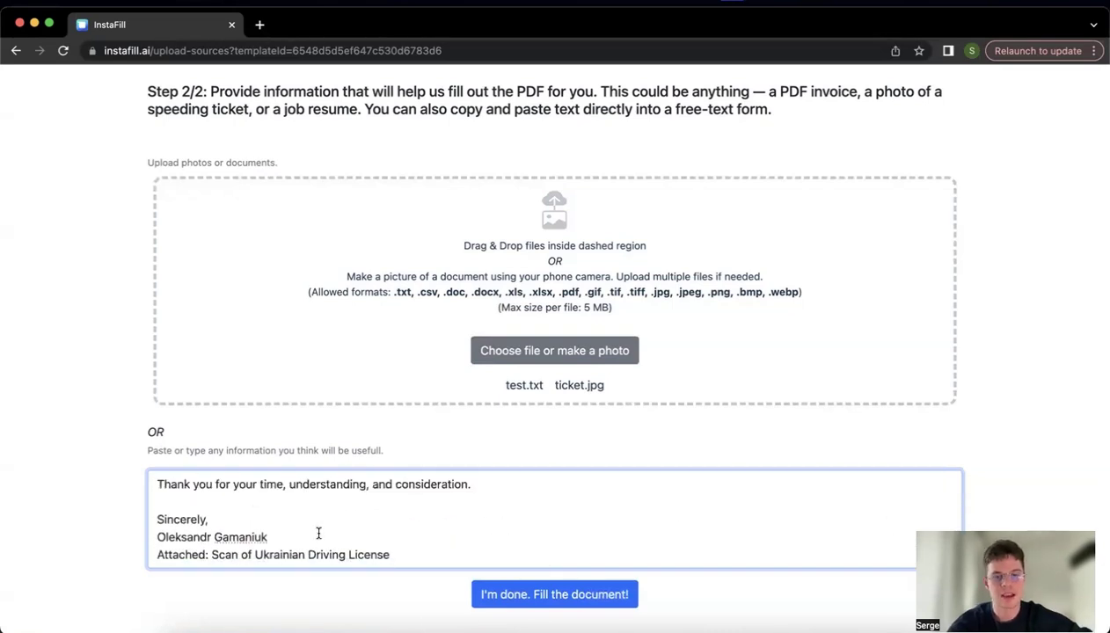
Step: Submit the sources with 'I'm done. Fill the document!' to generate the filled TR-205
left_click(529, 595)
scroll(531, 589, "down", 2)
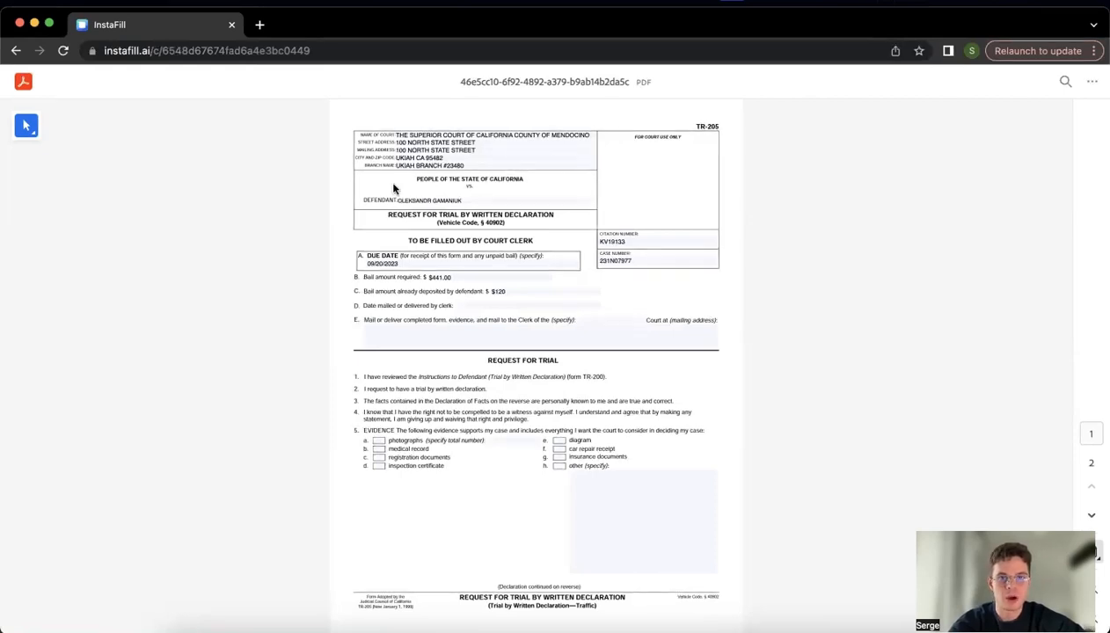
scroll(393, 188, "down", 2)
scroll(393, 188, "down", 2)
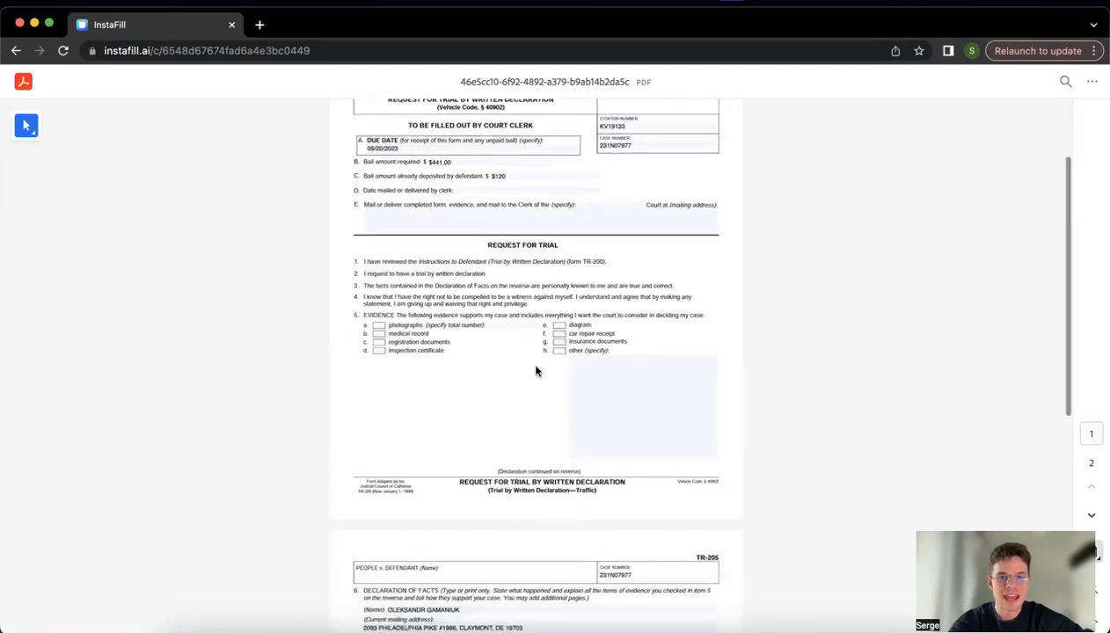
scroll(535, 369, "down", 2)
scroll(377, 376, "down", 5)
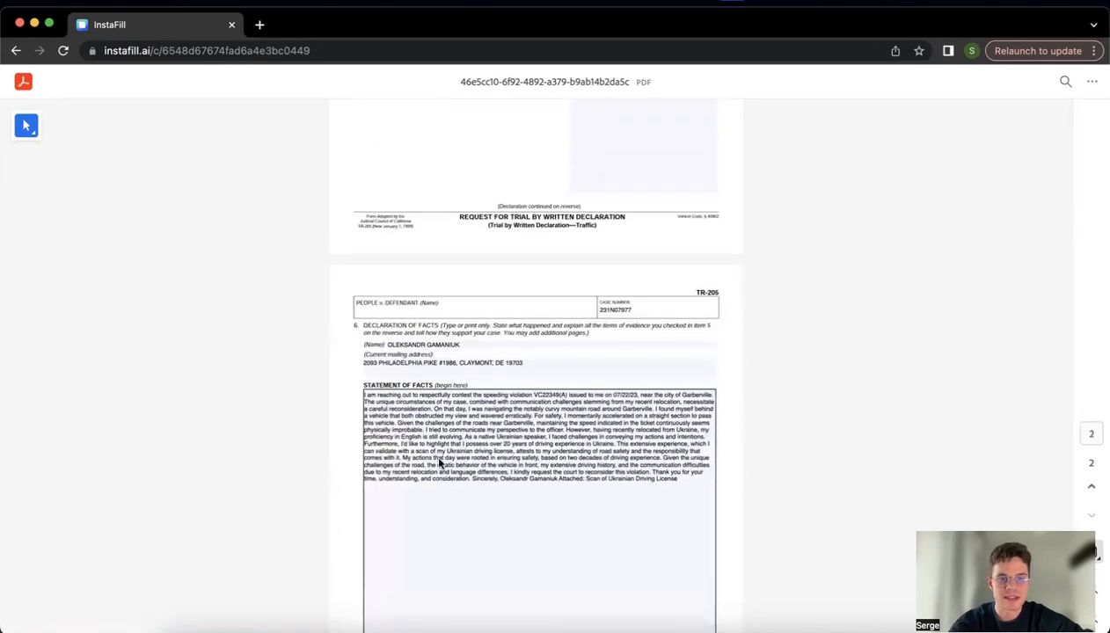
scroll(455, 437, "down", 2)
scroll(456, 437, "down", 3)
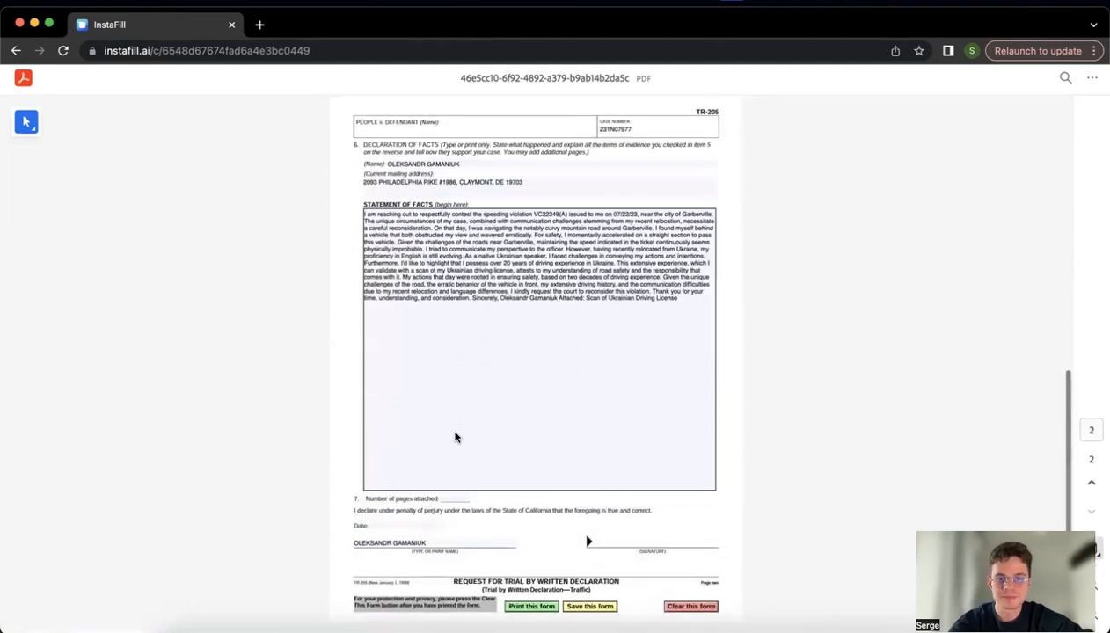
scroll(456, 437, "up", 1)
scroll(456, 438, "up", 5)
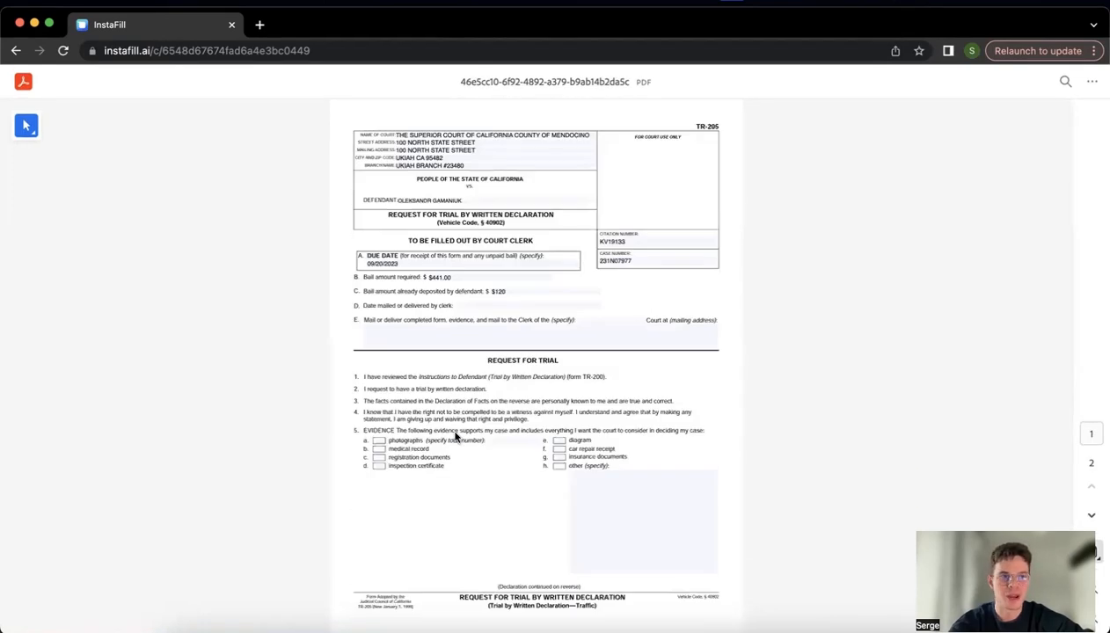